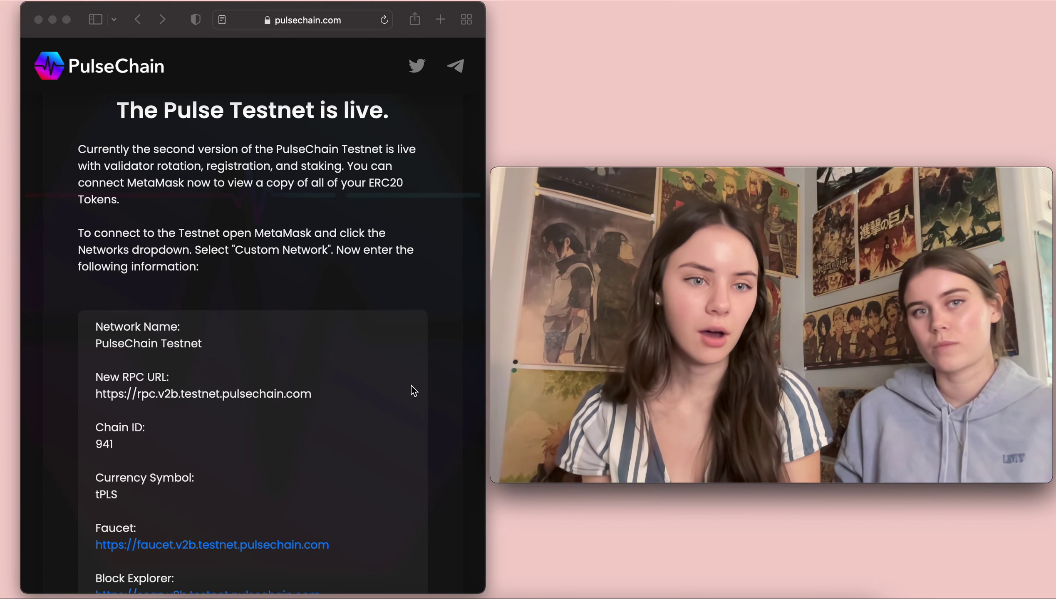
Open the tPLS Testnet Faucet link in a new Safari tab, view it, then return to PulseChain.com
scroll(410, 390, "down", 3)
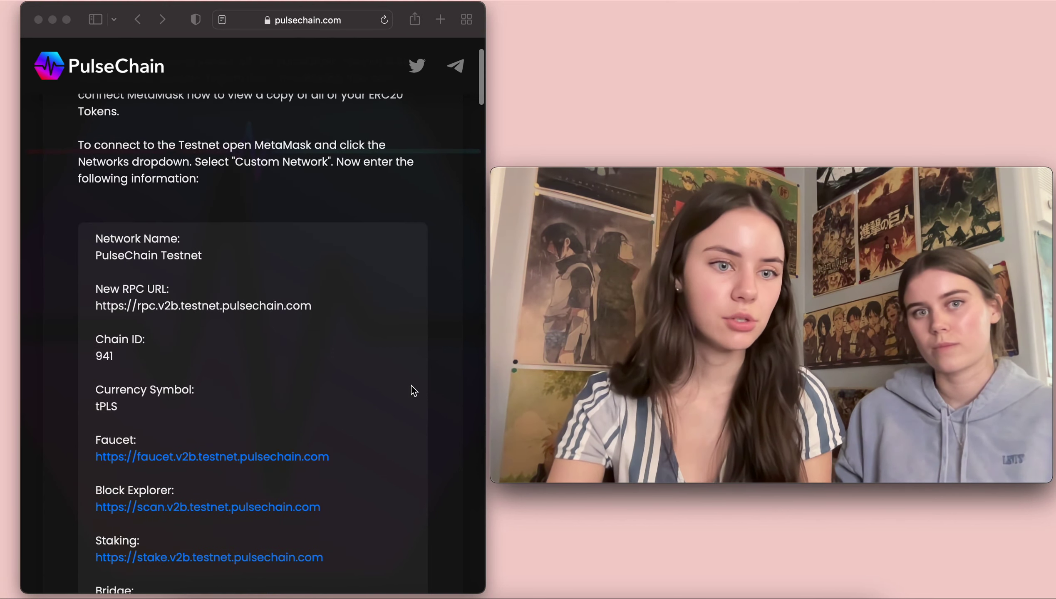
scroll(411, 387, "down", 5)
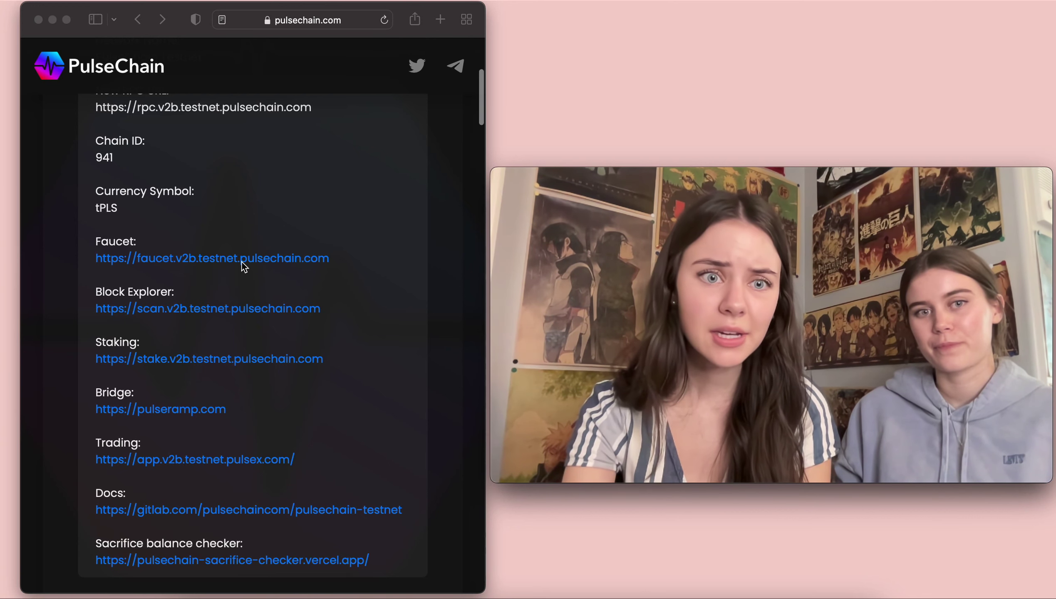
right_click(242, 261)
left_click(255, 268)
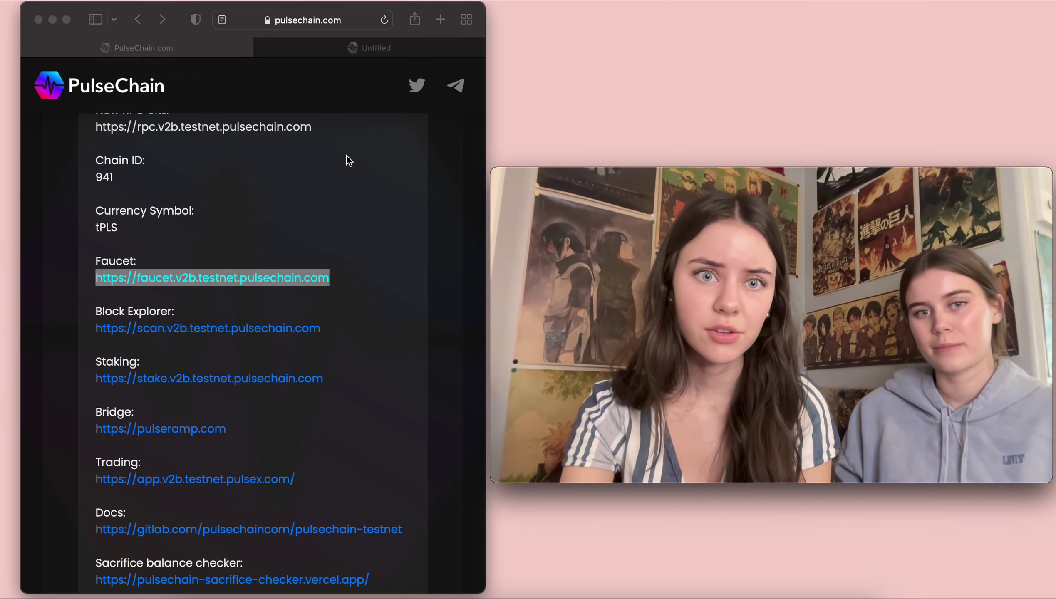
left_click(343, 49)
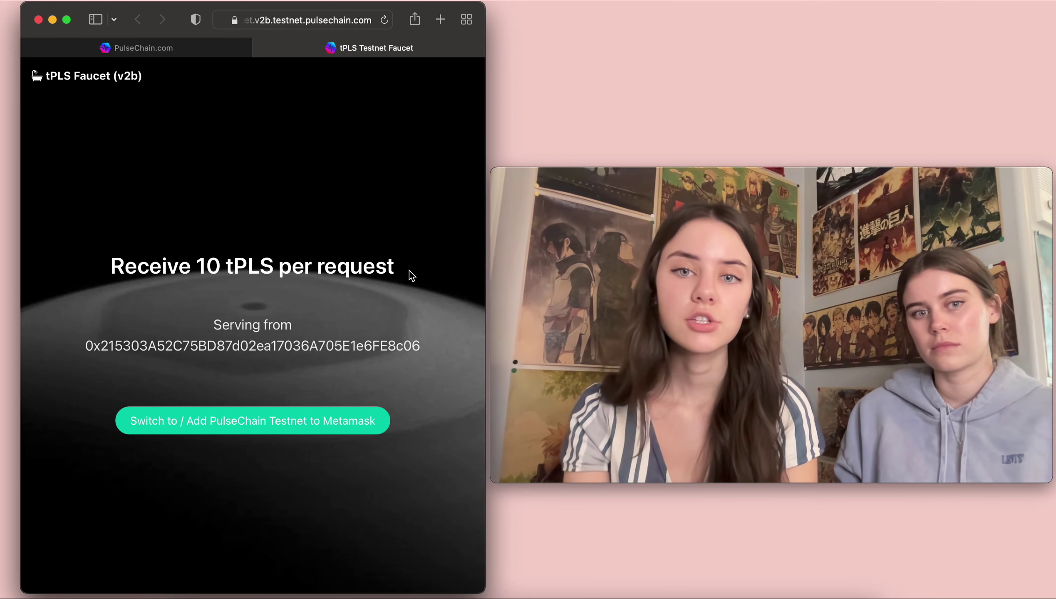
left_click(193, 47)
scroll(380, 340, "down", 2)
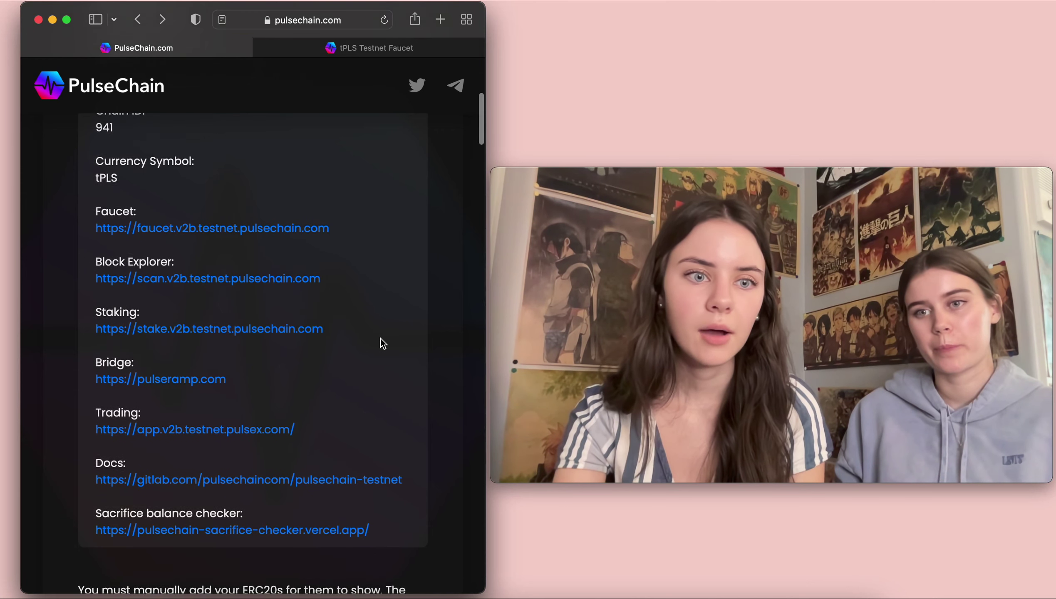
scroll(381, 338, "down", 1)
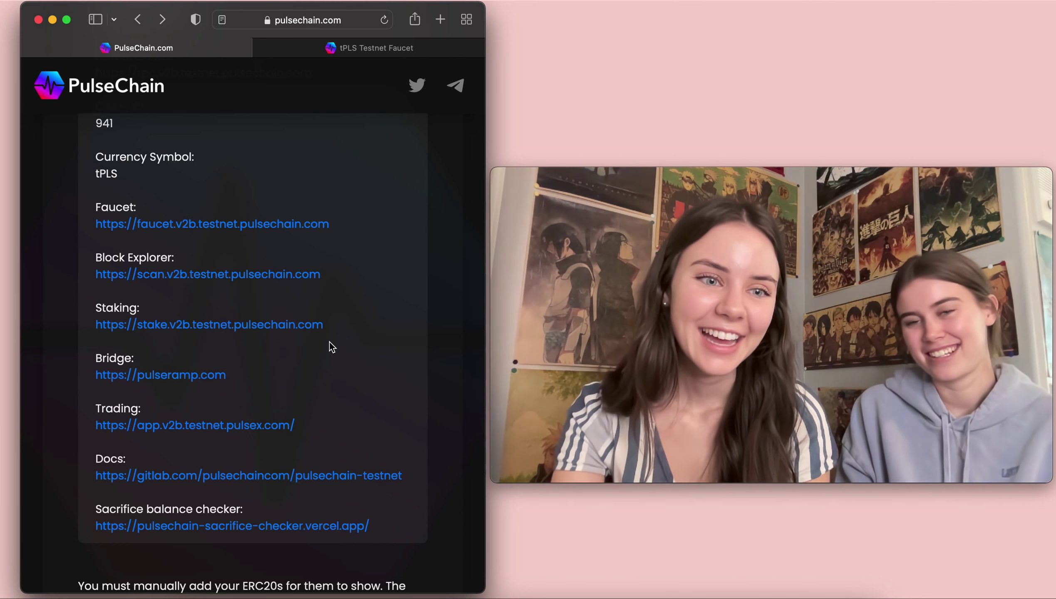
scroll(327, 397, "down", 1)
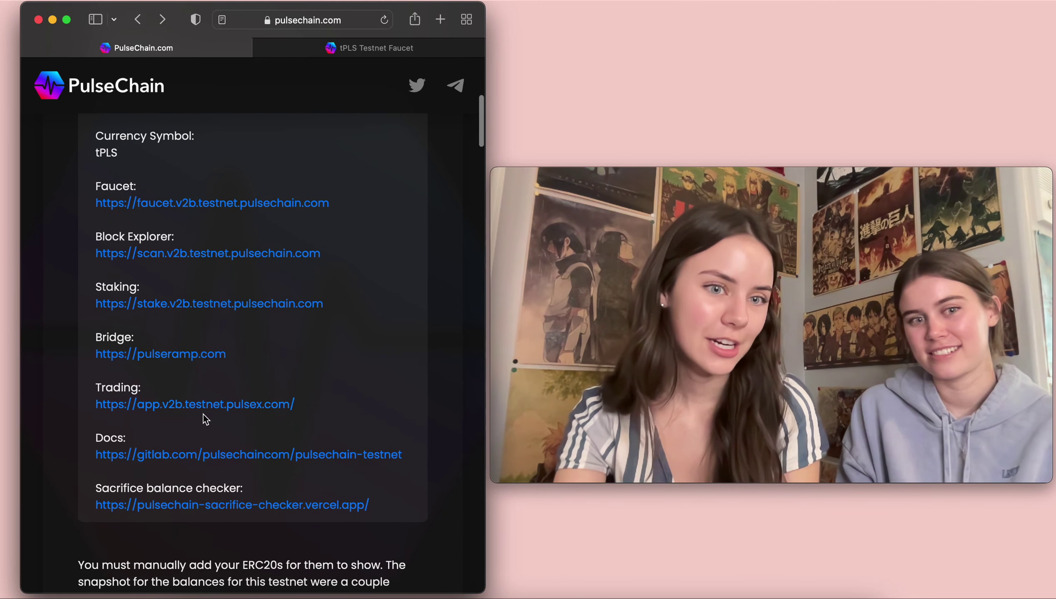
scroll(211, 429, "down", 2)
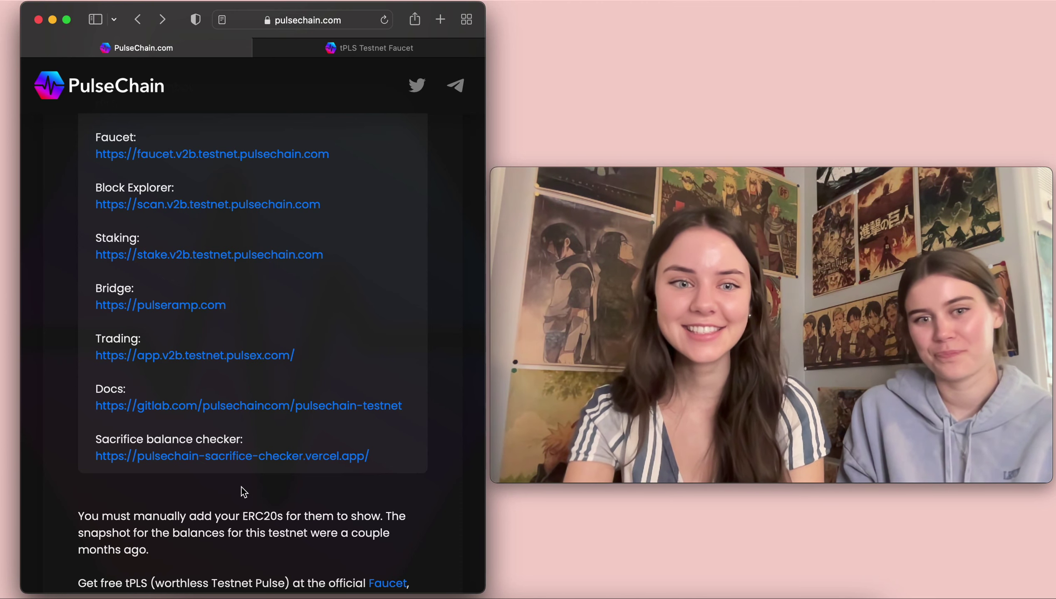
scroll(242, 486, "down", 10)
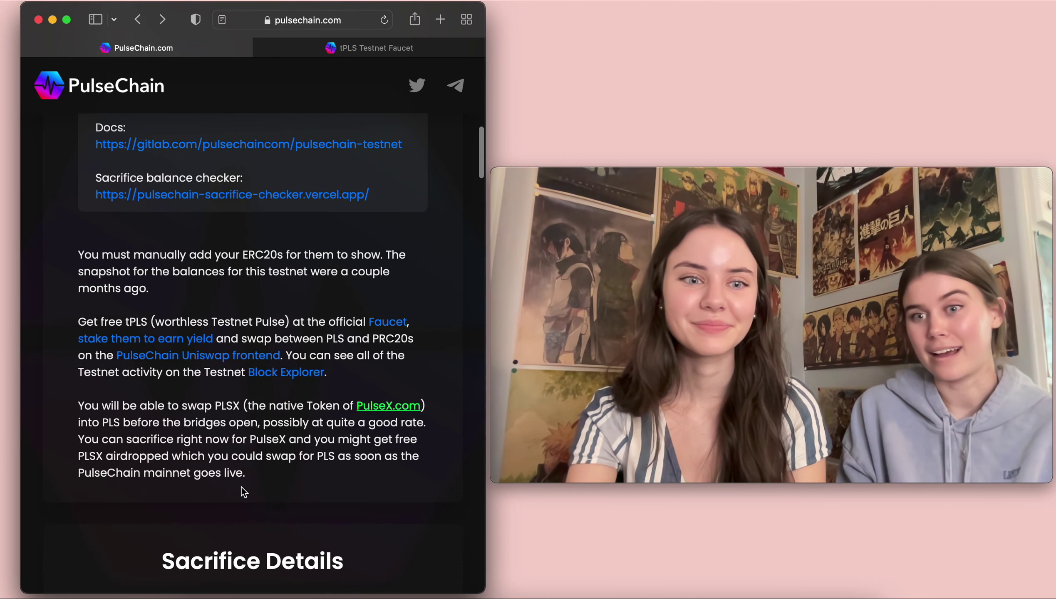
scroll(242, 487, "down", 10)
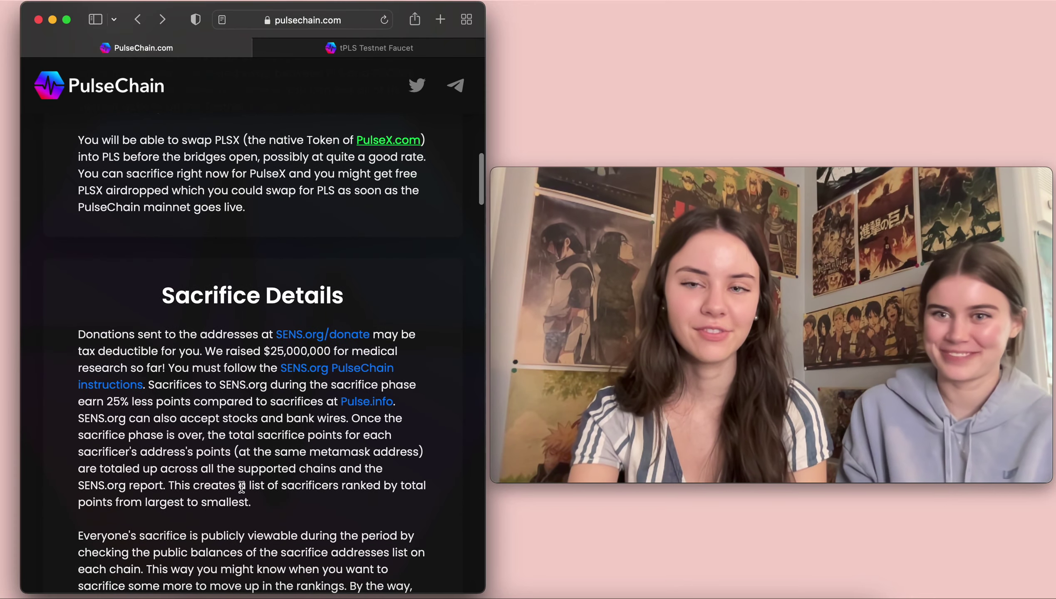
scroll(242, 486, "up", 15)
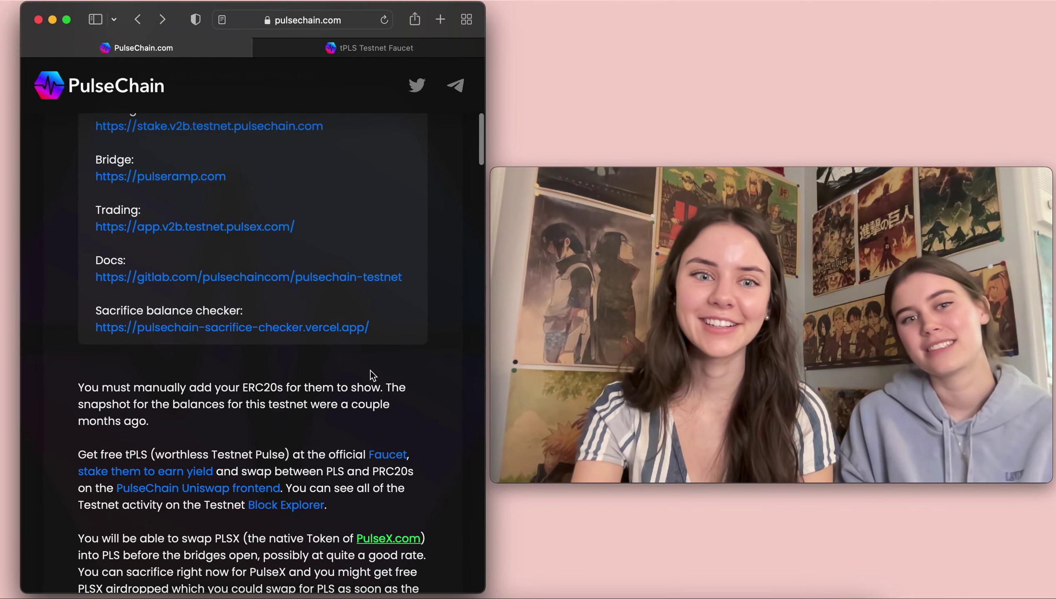
scroll(370, 371, "up", 10)
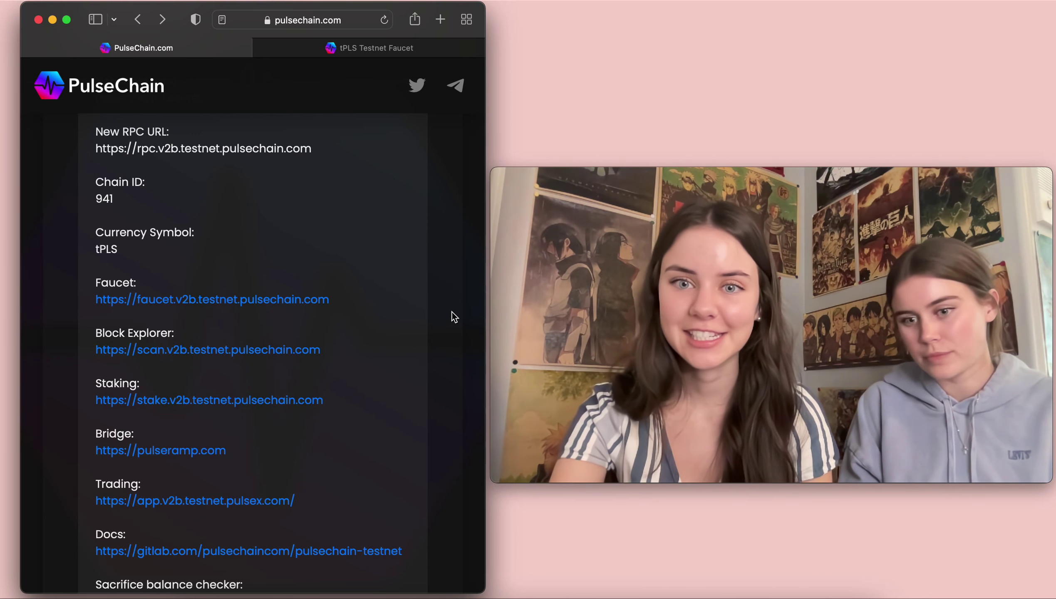
Switch the Movie Recording camera to iPad (2) and move the recording window right
mouse_move(777, 366)
left_click(789, 402)
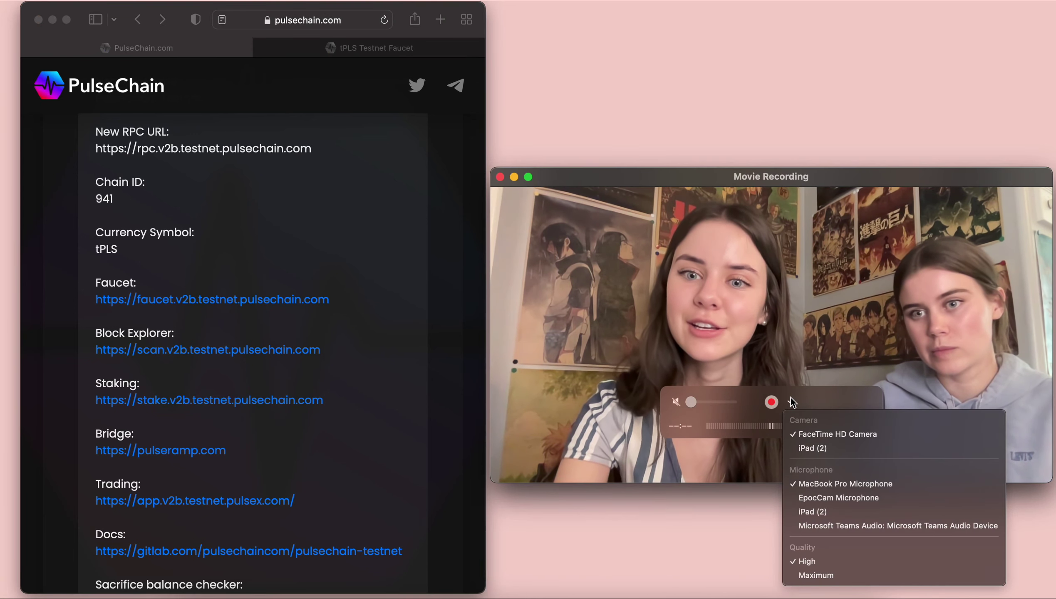
left_click(806, 448)
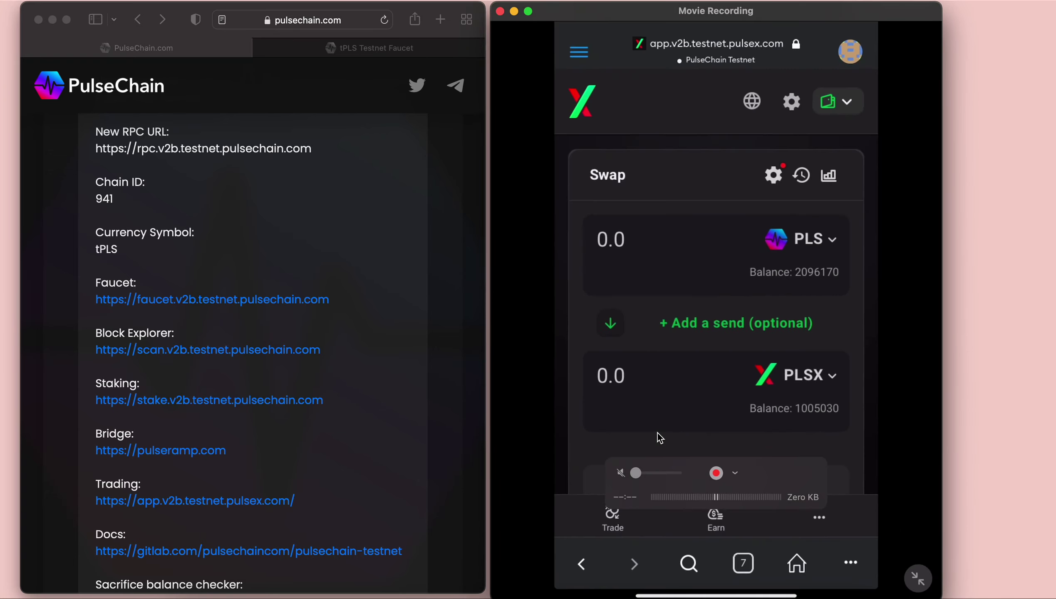
left_click_drag(757, 13, 812, 12)
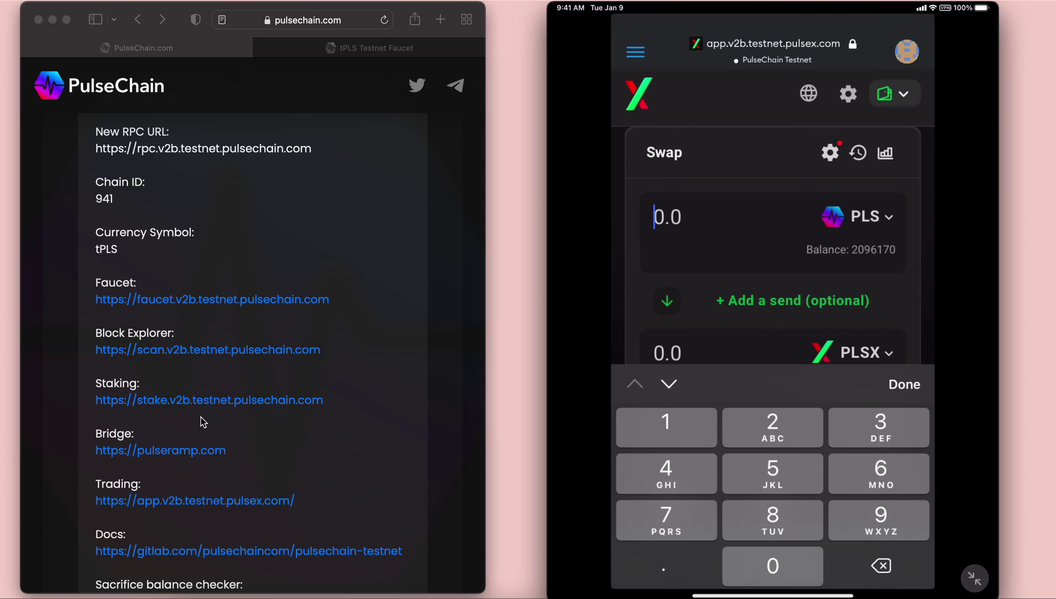
type("100")
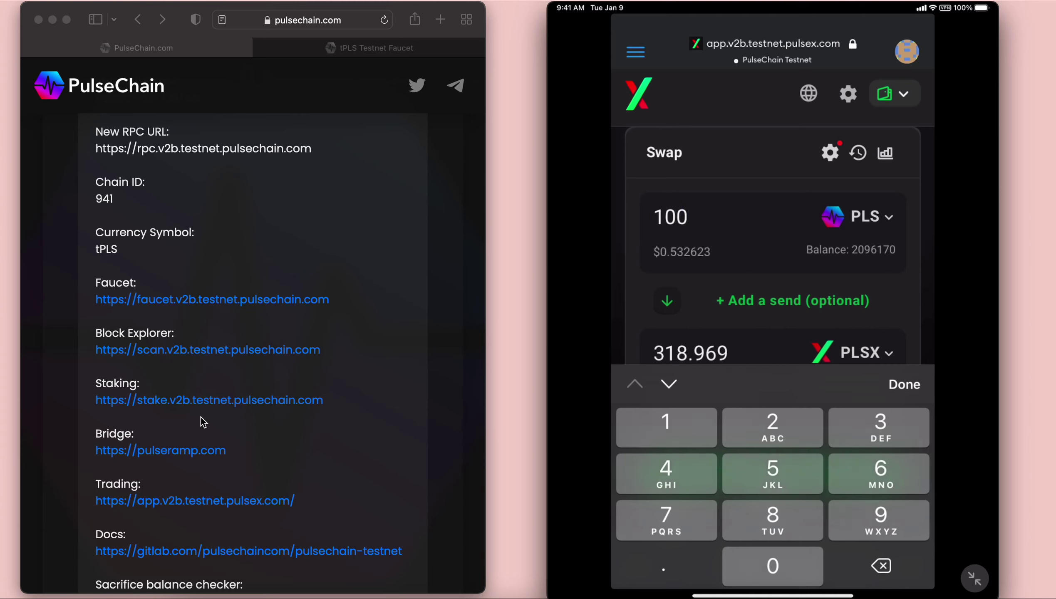
scroll(773, 260, "down", 2)
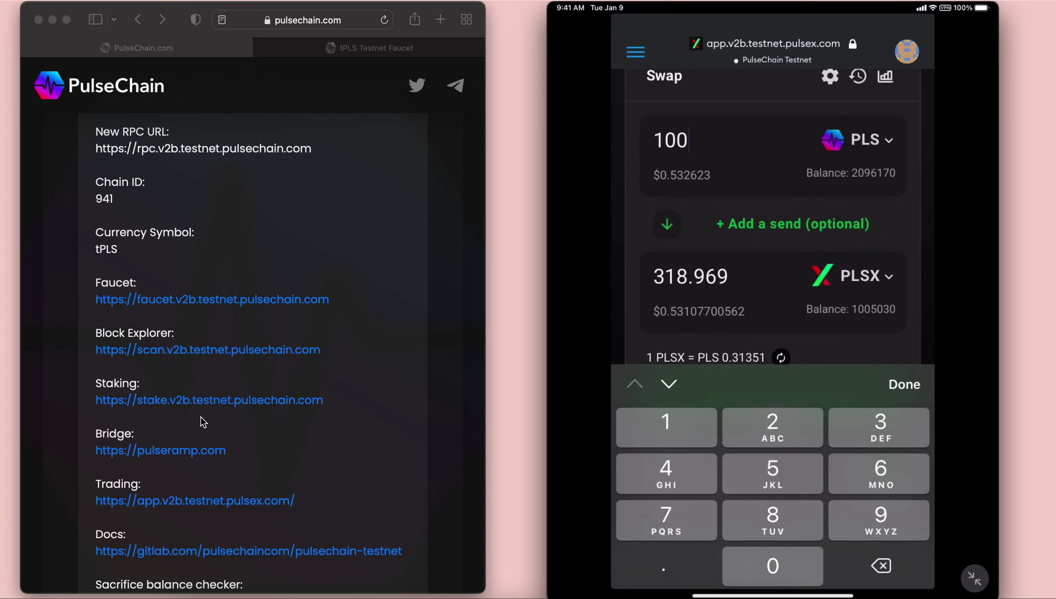
scroll(773, 235, "down", 3)
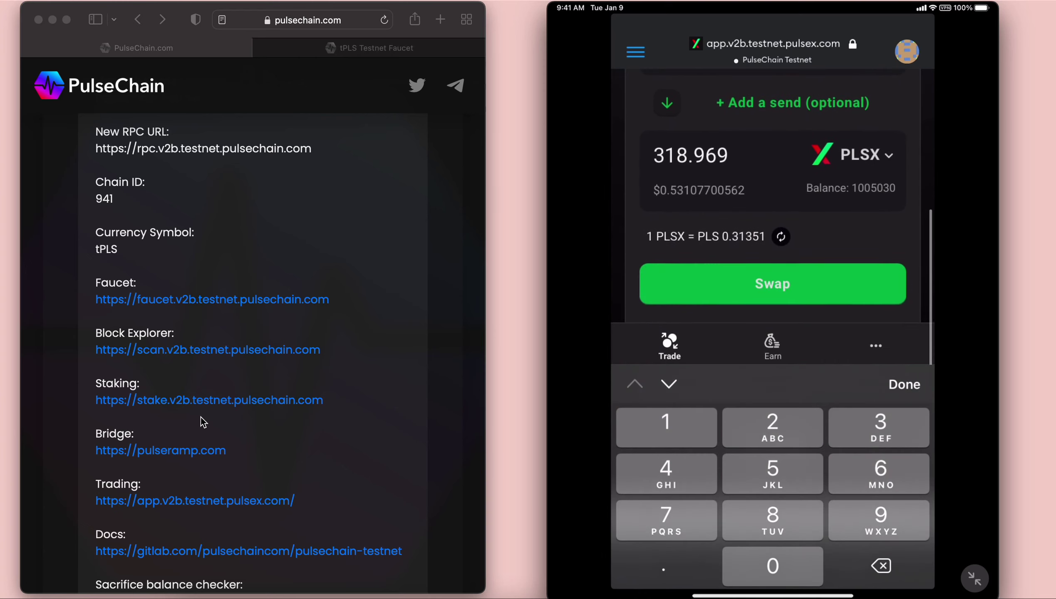
key("BackSpace")
key("BackSpace")
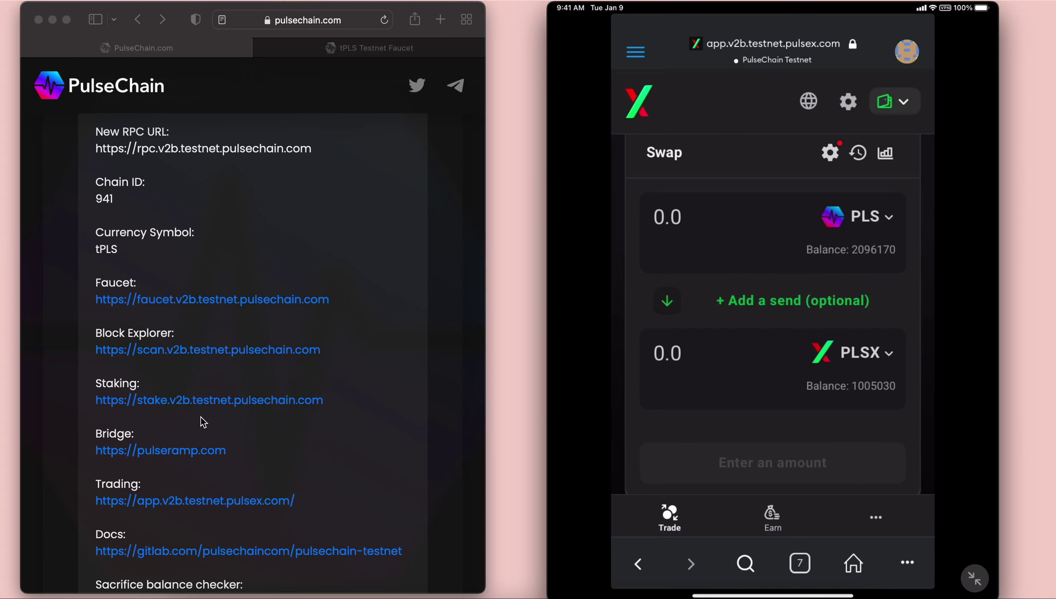
Go to Earn > Farms and scroll down to the PLSX-PLS farm card at 69.24% APR
left_click(772, 518)
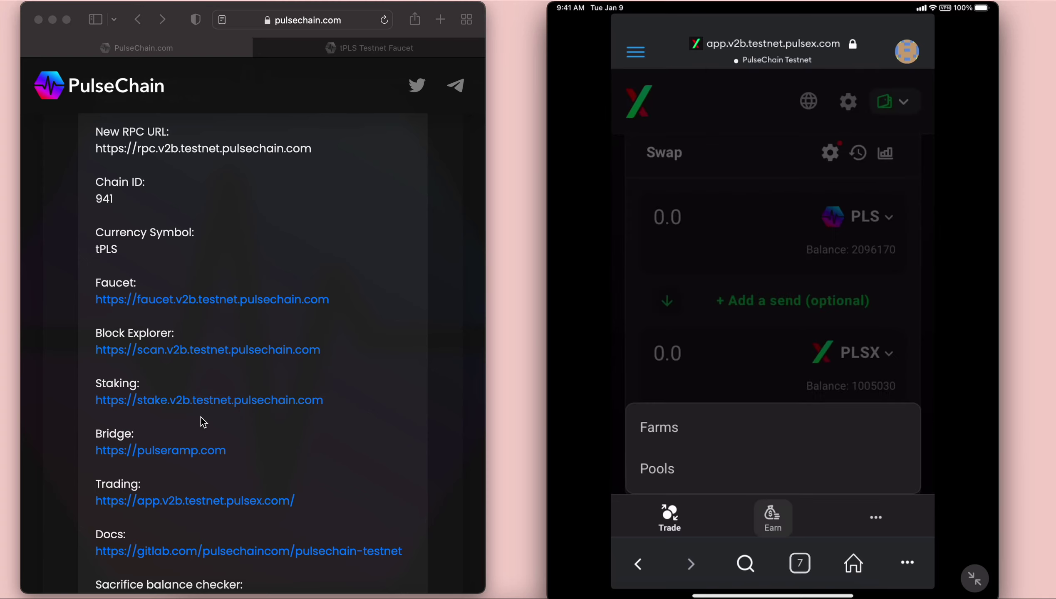
left_click(659, 427)
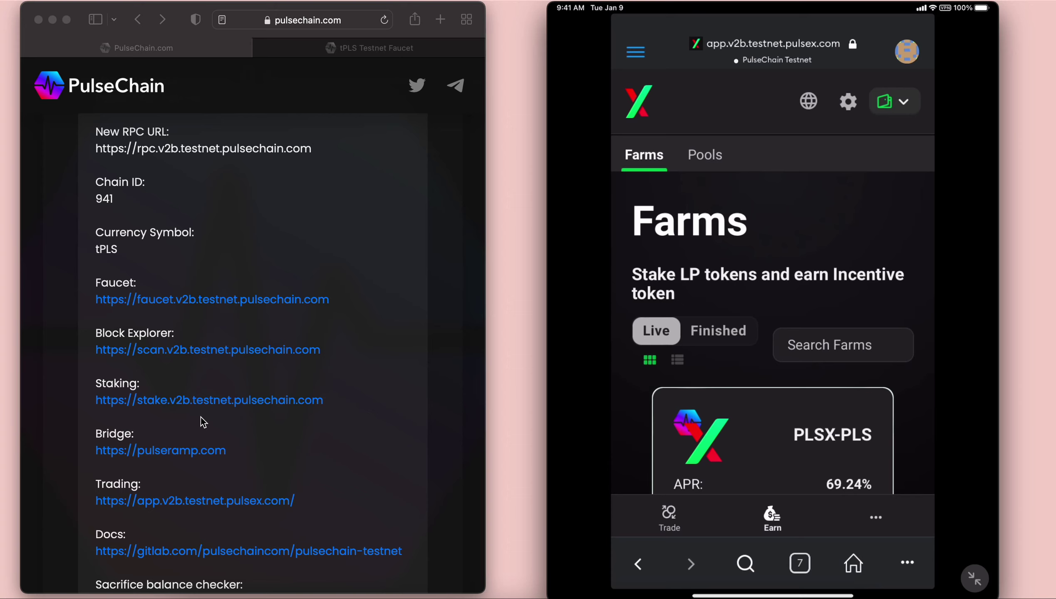
scroll(772, 293, "down", 5)
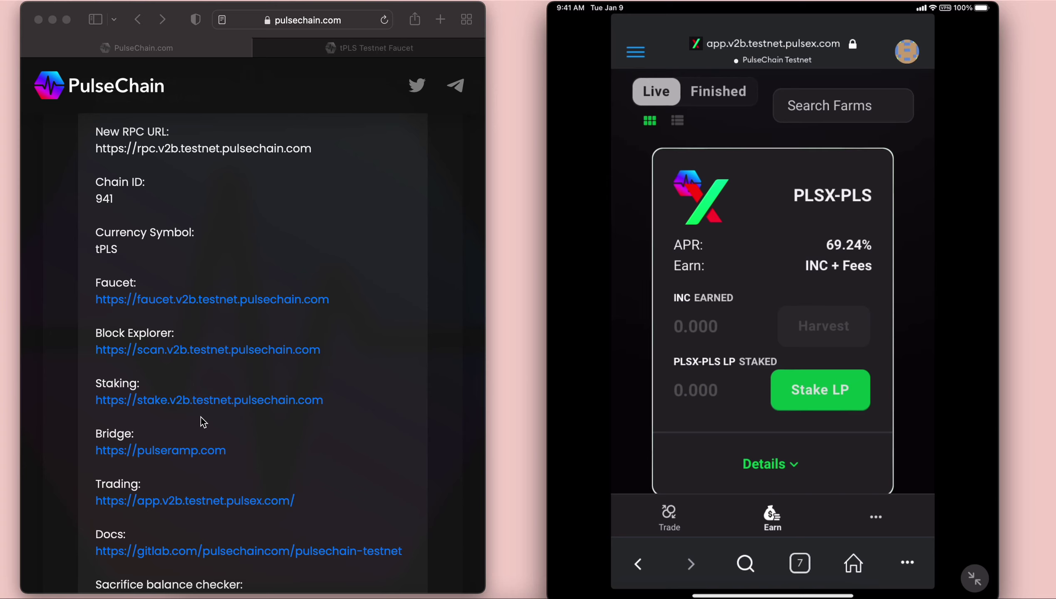
scroll(772, 293, "down", 1)
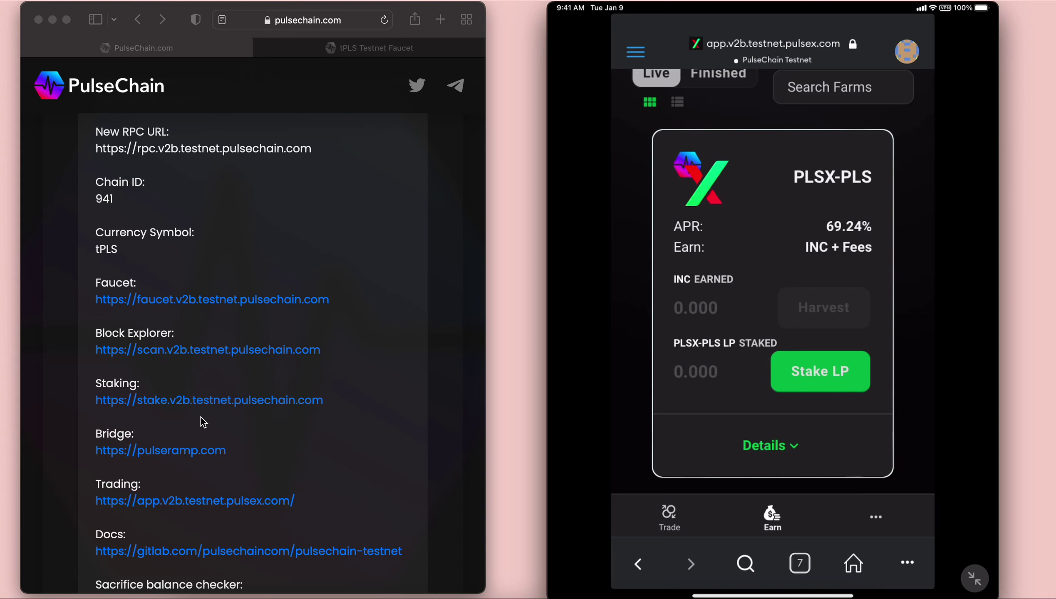
scroll(773, 293, "down", 2)
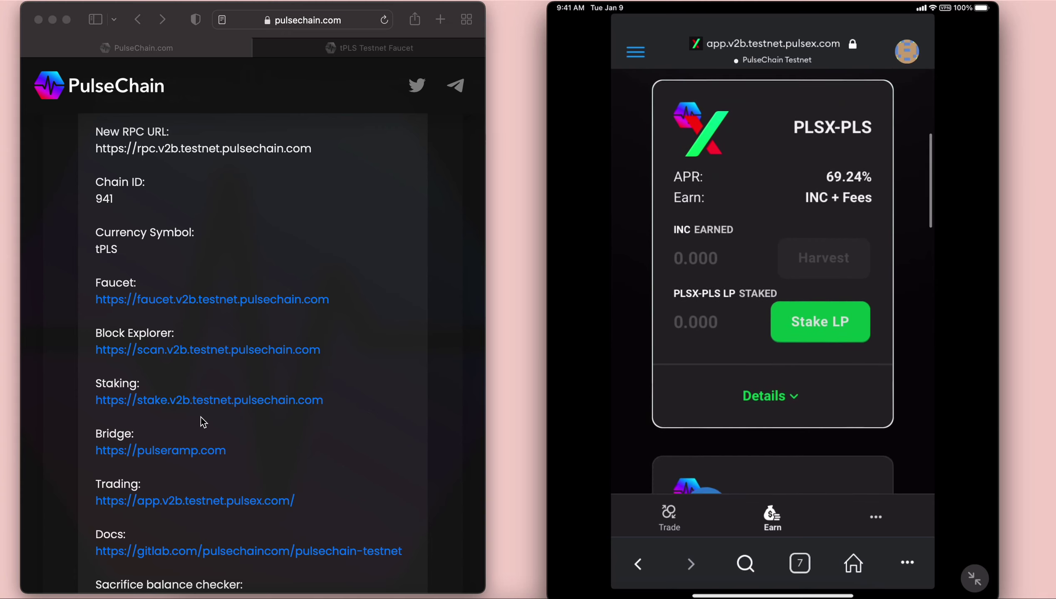
Expand the PLSX-PLS farm details showing $1,241,988,704 total liquidity and the Get PLSX-PLS LP link
left_click(770, 396)
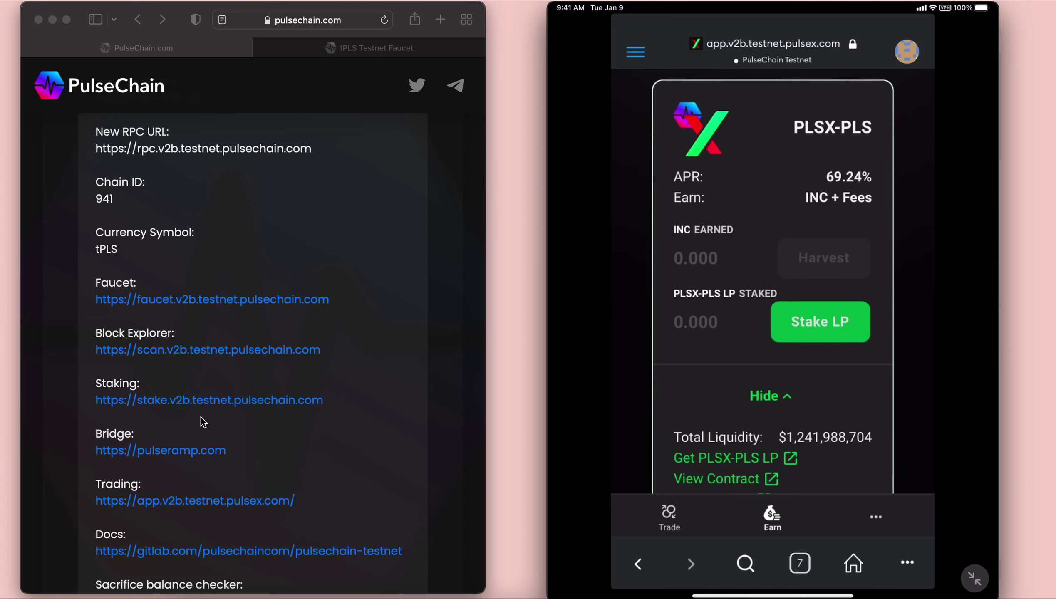
scroll(772, 294, "down", 1)
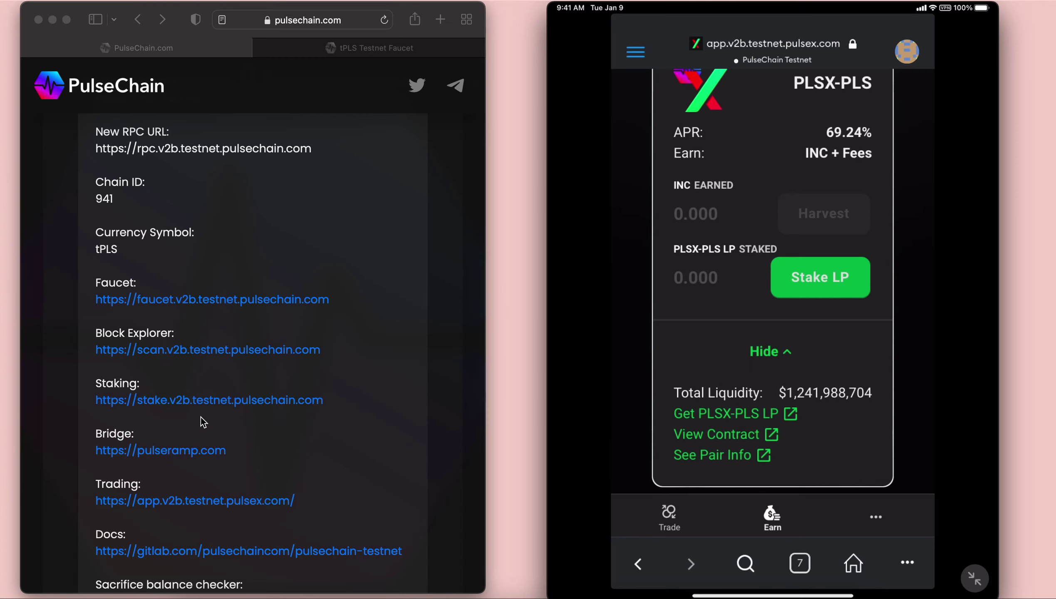
scroll(772, 293, "up", 3)
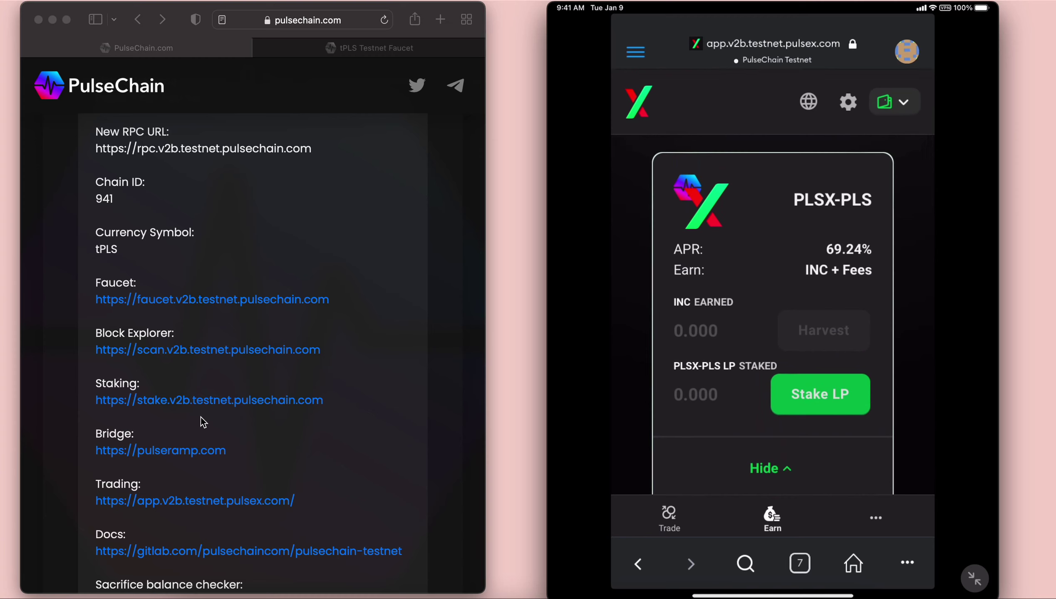
scroll(772, 294, "down", 3)
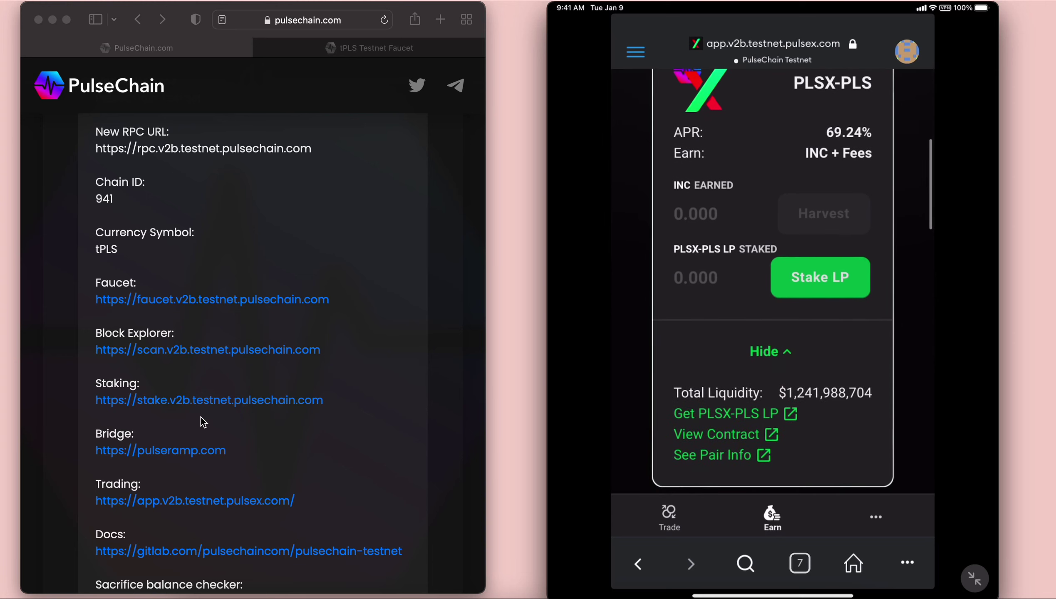
Follow Get PLSX-PLS LP, enter 500000 PLS, and review the 1599480 PLSX pairing and pool share
left_click(736, 414)
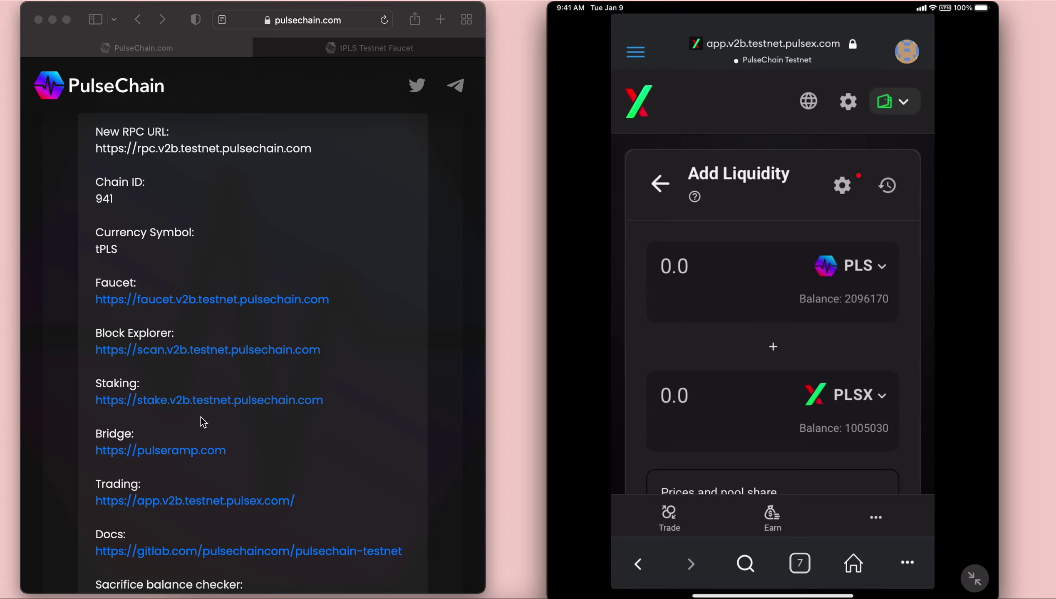
left_click(674, 266)
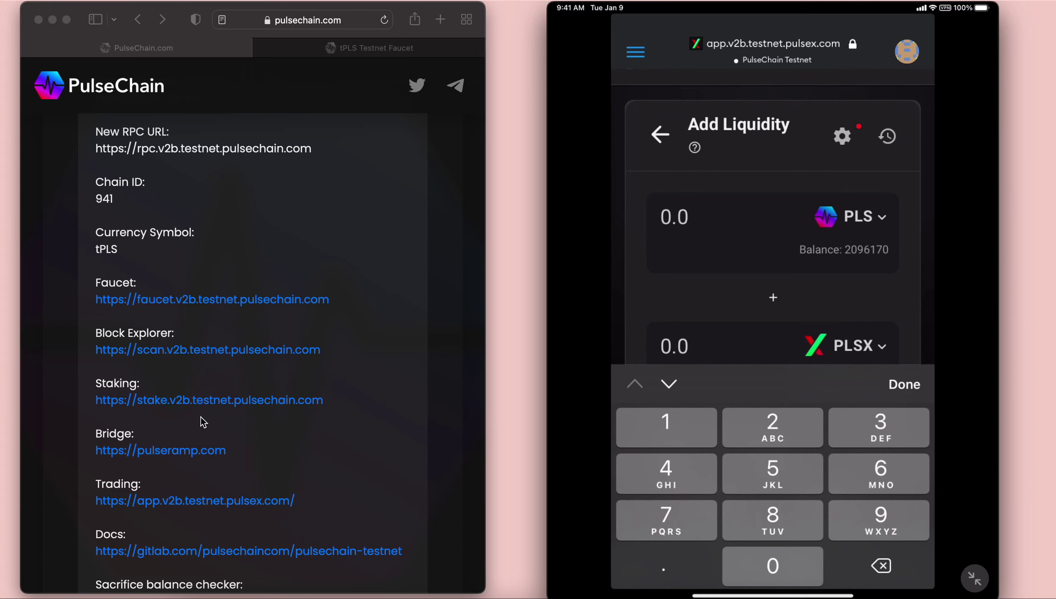
left_click(773, 474)
type("00000")
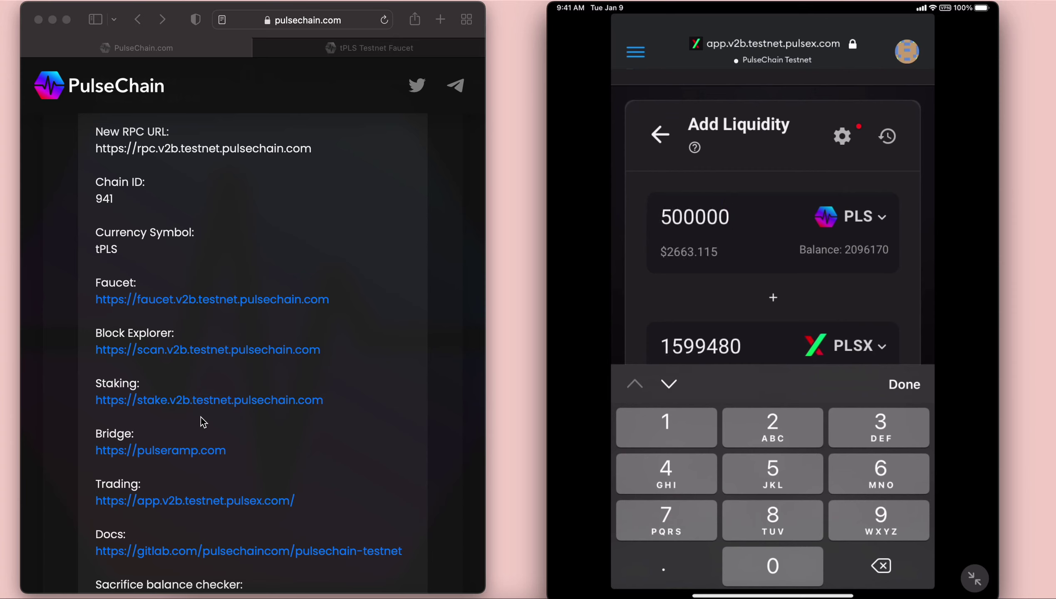
scroll(772, 212, "down", 2)
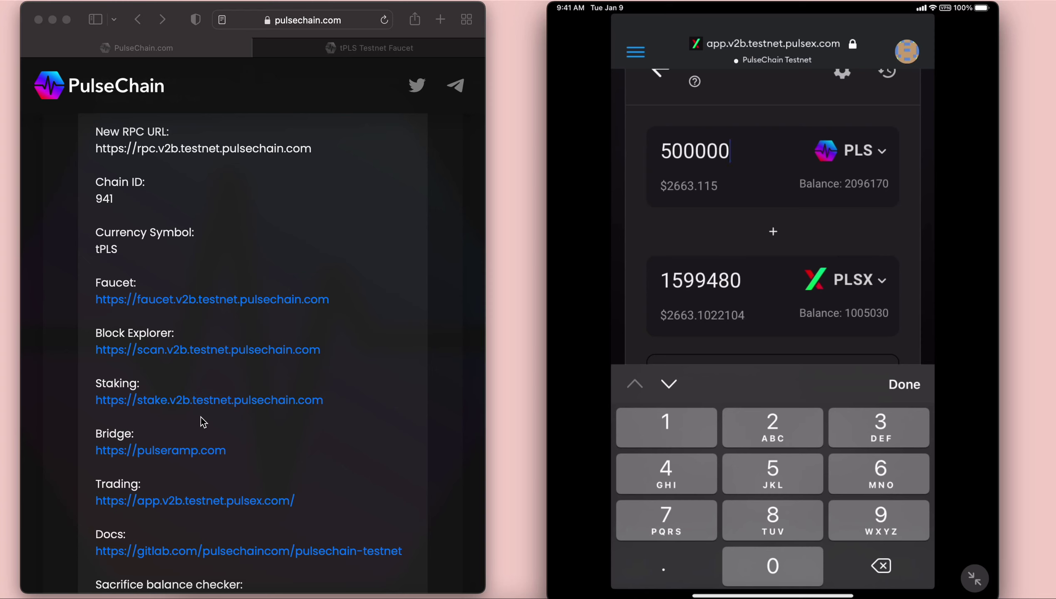
scroll(773, 209, "down", 3)
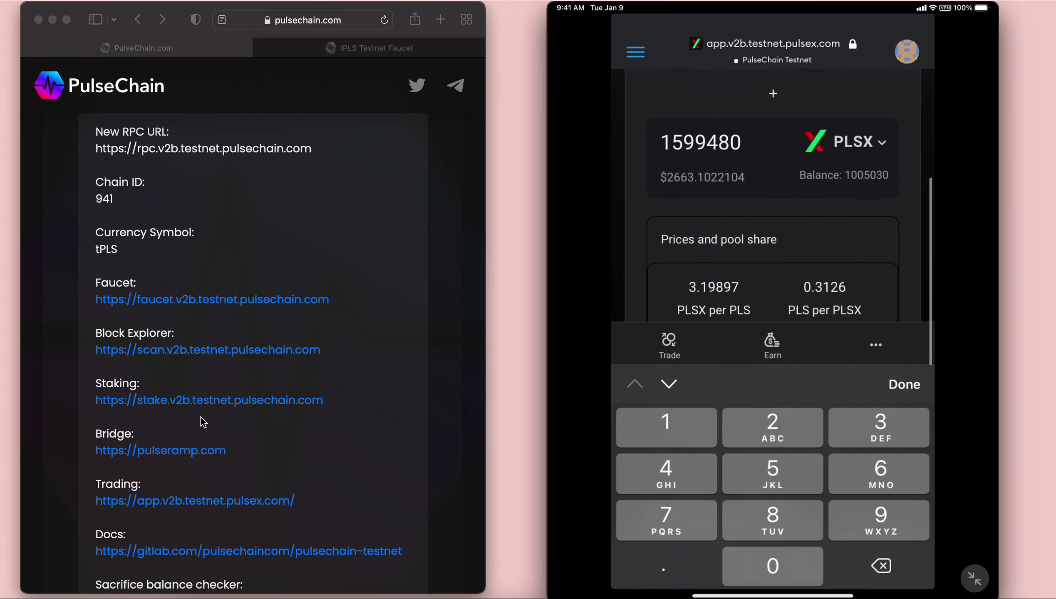
scroll(773, 201, "down", 3)
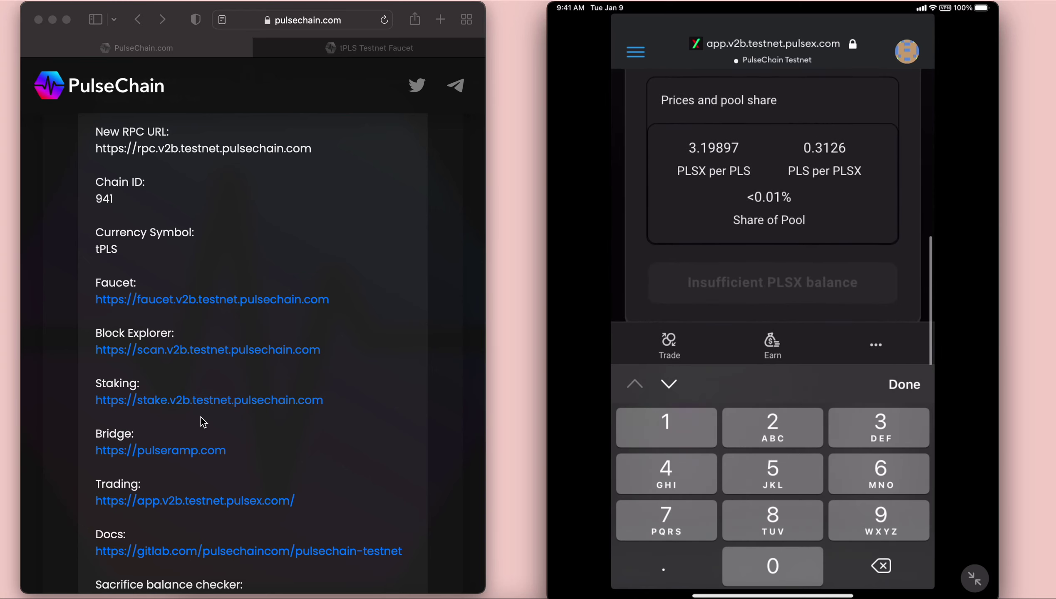
scroll(773, 210, "up", 4)
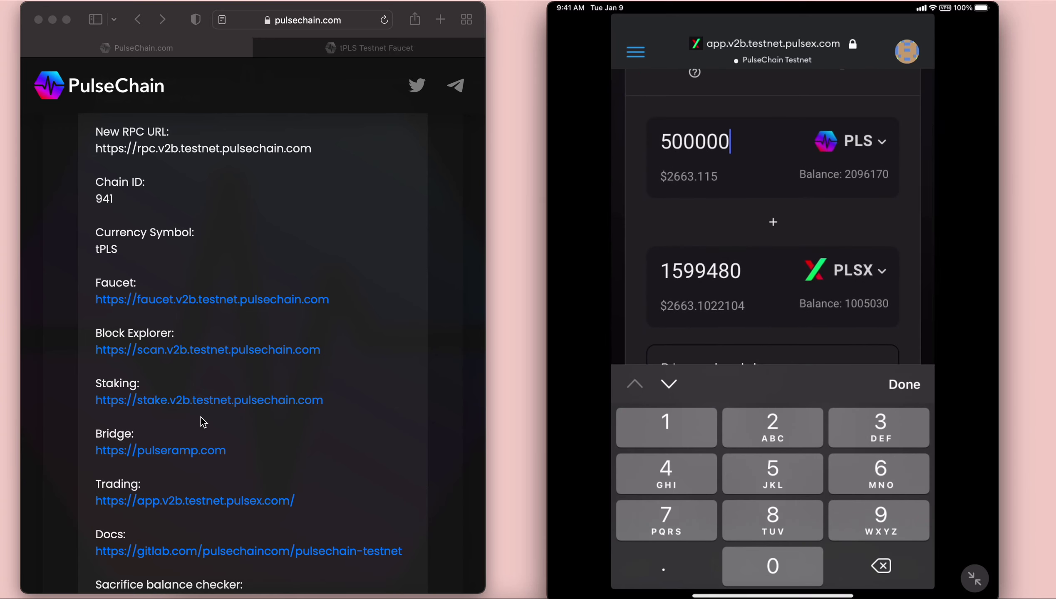
Cut the PLSX amount down to 1, then enter 100000 PLSX in the Add Liquidity form
left_click(712, 270)
key("BackSpace")
key("BackSpace")
key("BackSpace")
key("BackSpace")
key("BackSpace")
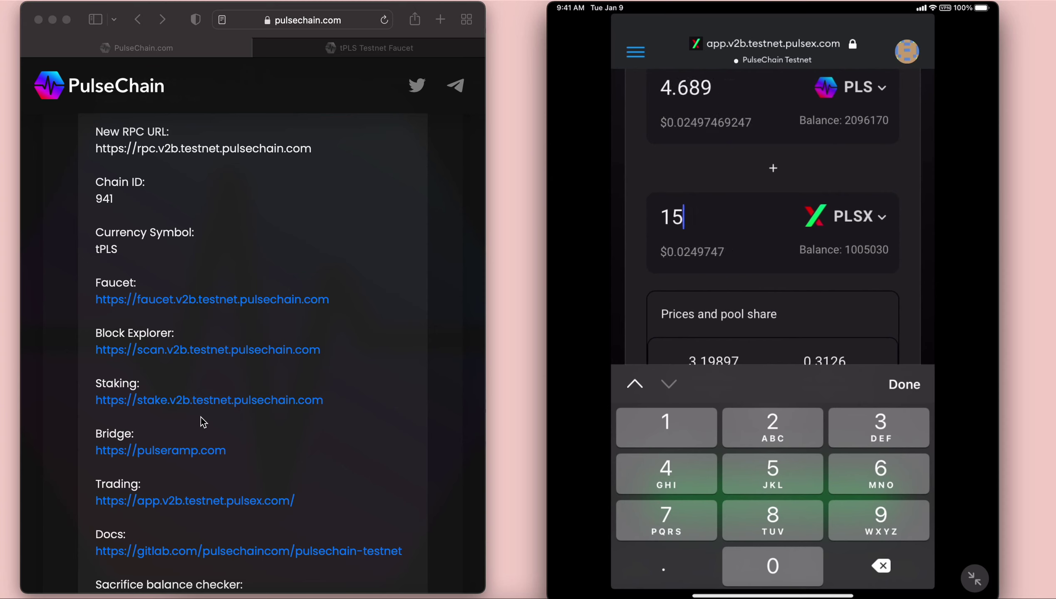
key("BackSpace")
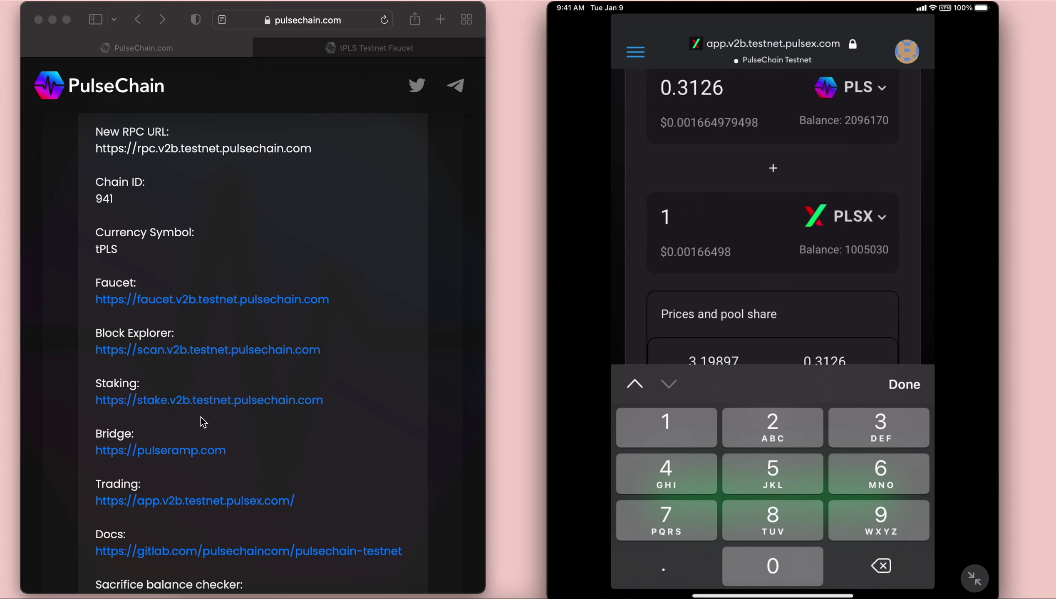
type("00")
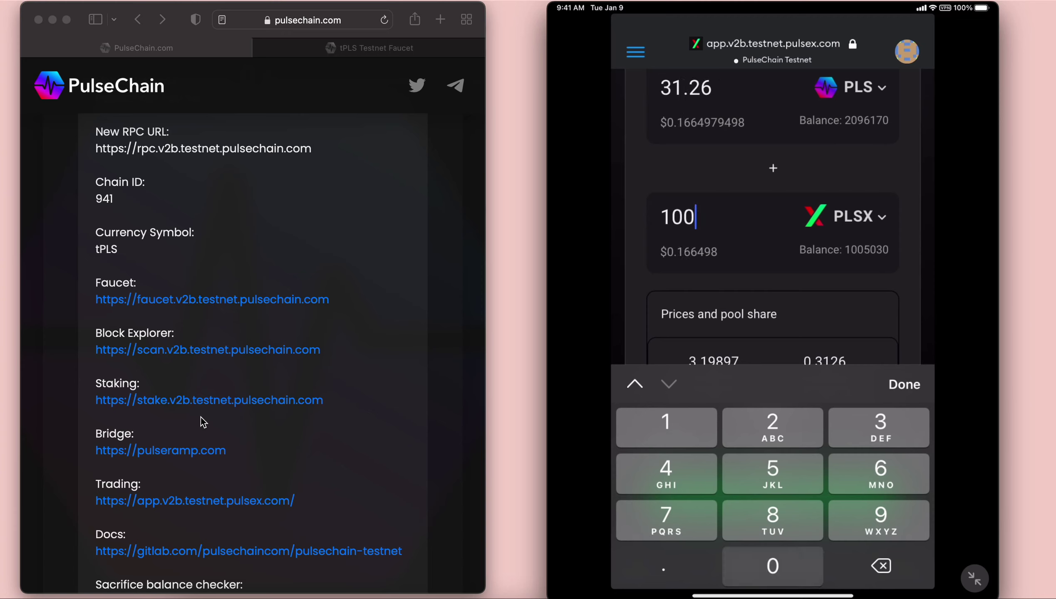
type("000")
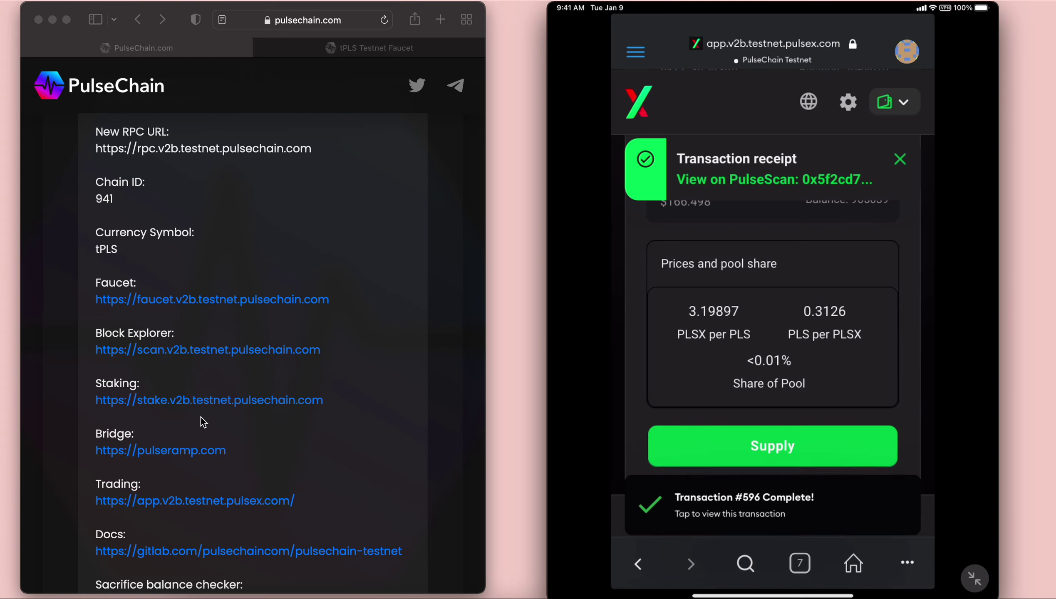
Scroll up the Farms page to the PLSX-PLS farm with its staked LP tokens
scroll(774, 314, "up", 3)
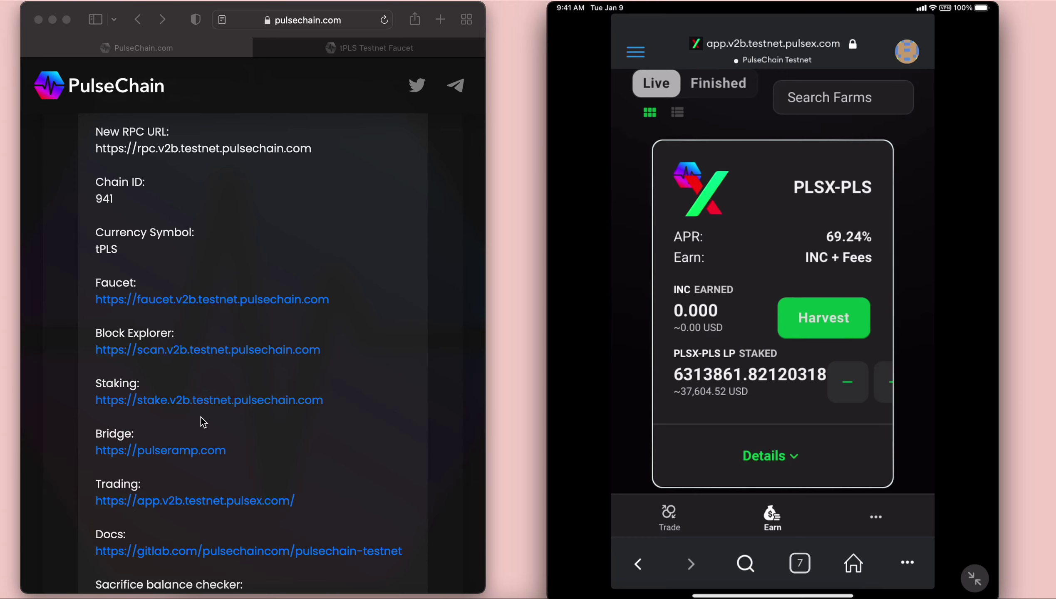
Scroll down to the USDC-PLS farm card, then back up to the top of Farms
scroll(773, 282, "down", 5)
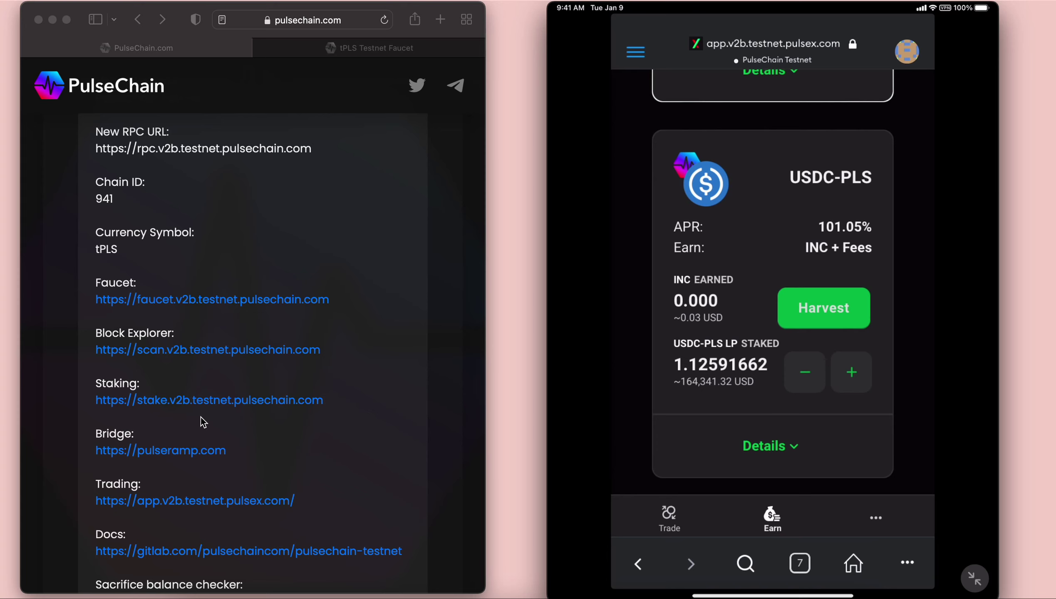
scroll(773, 293, "up", 15)
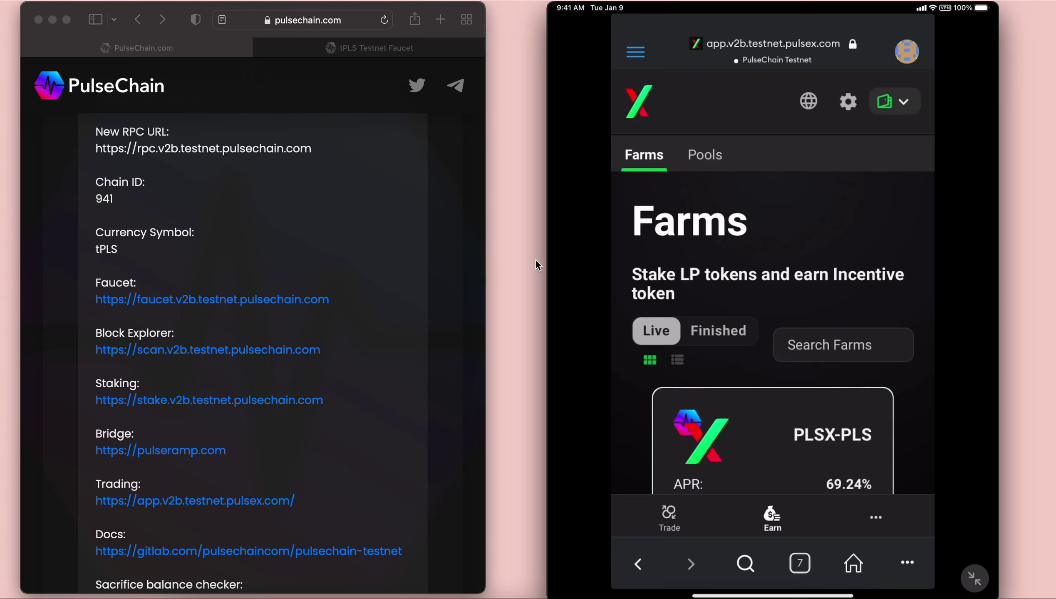
Switch the Movie Recording camera back to FaceTime HD Camera and drag the window lower
left_click(792, 472)
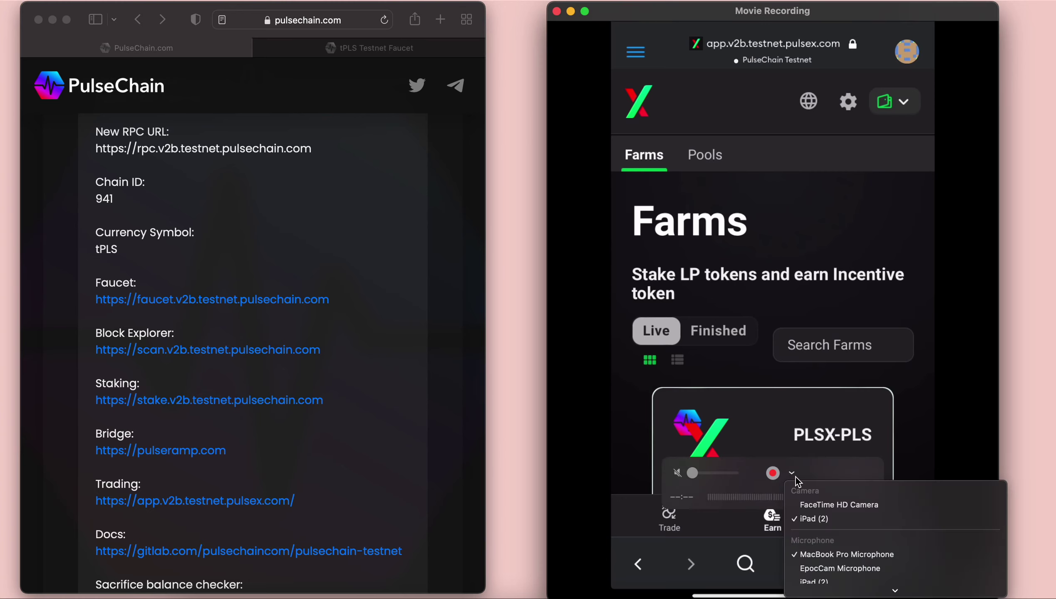
left_click(814, 504)
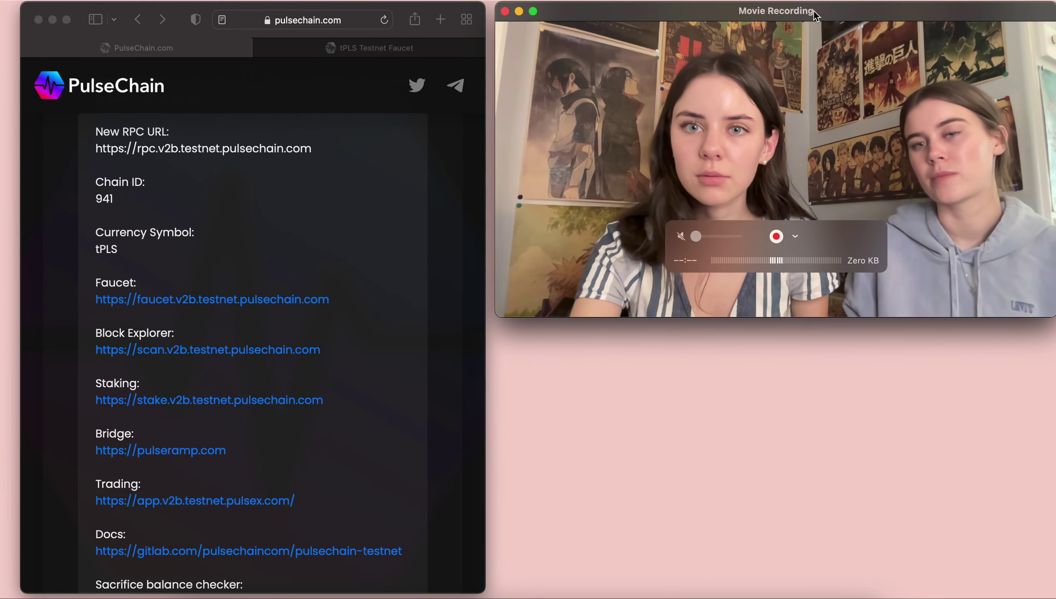
left_click_drag(815, 14, 814, 154)
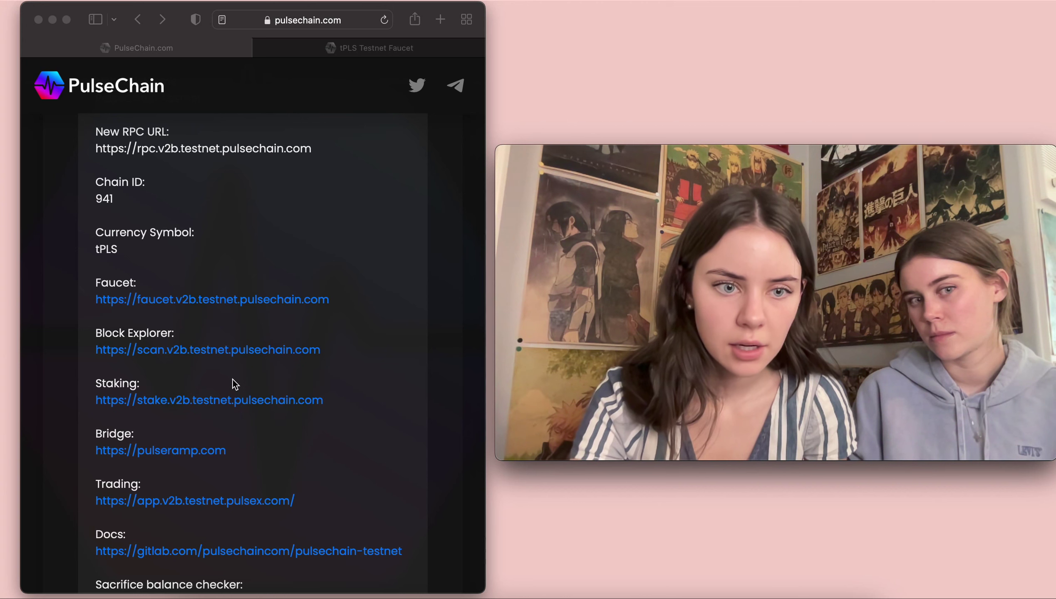
Open the Trading link in a new Safari tab and go to Earn > Pools for PLSX
right_click(251, 502)
left_click(305, 429)
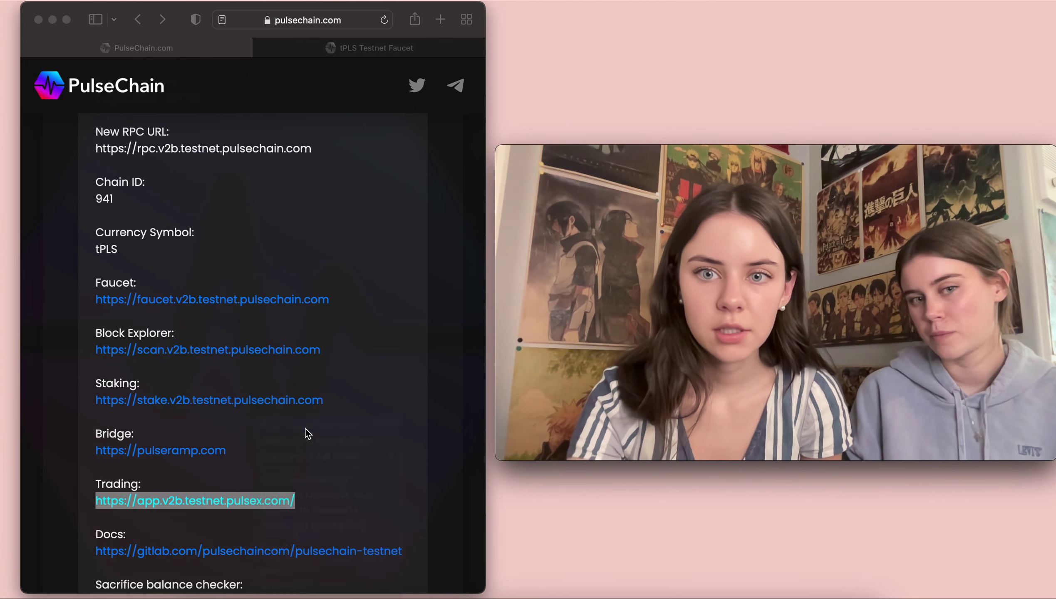
left_click(430, 54)
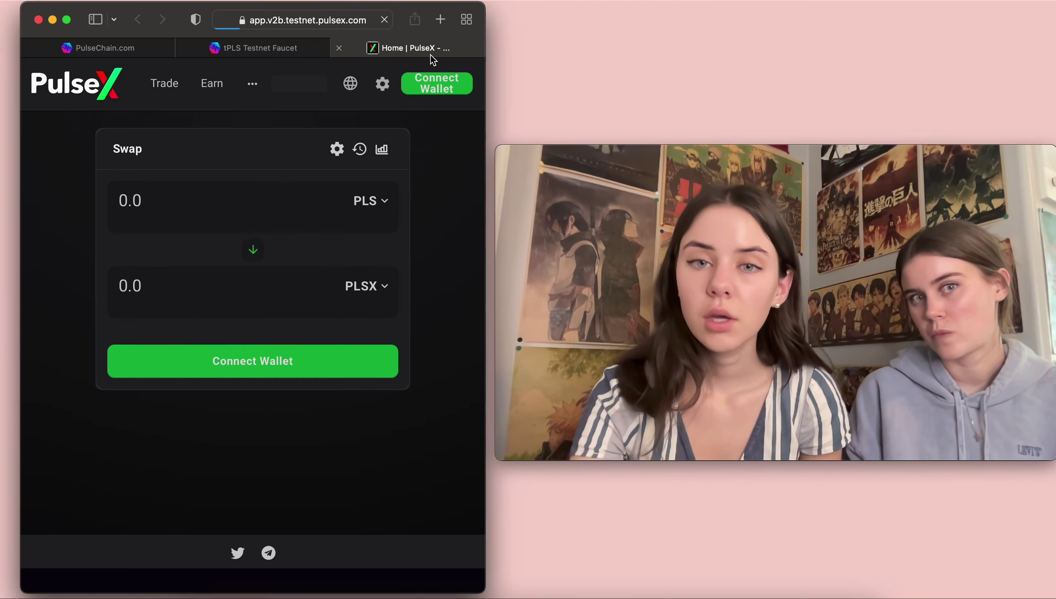
mouse_move(223, 86)
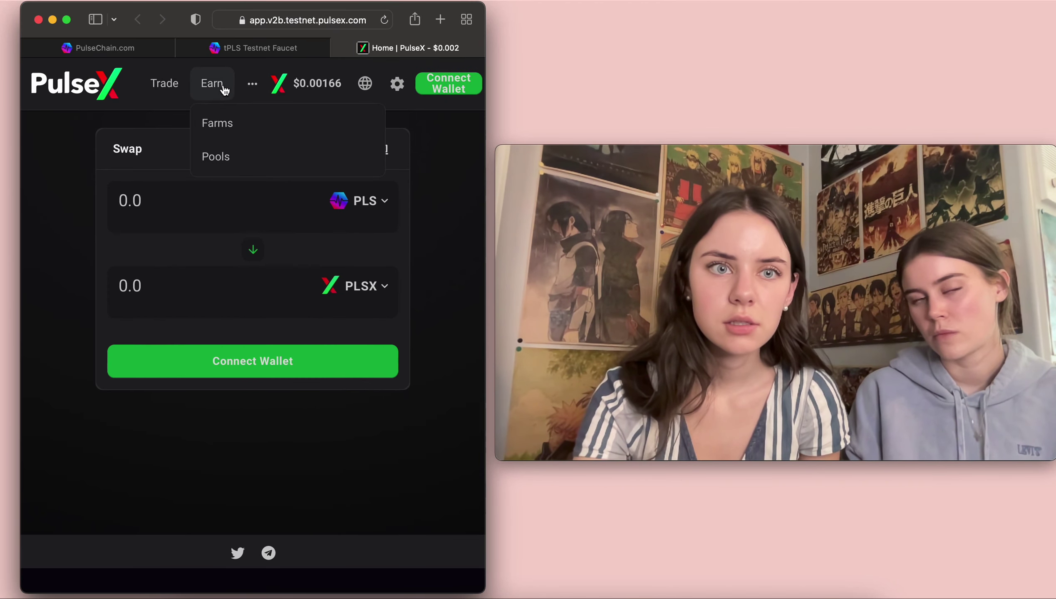
left_click(216, 166)
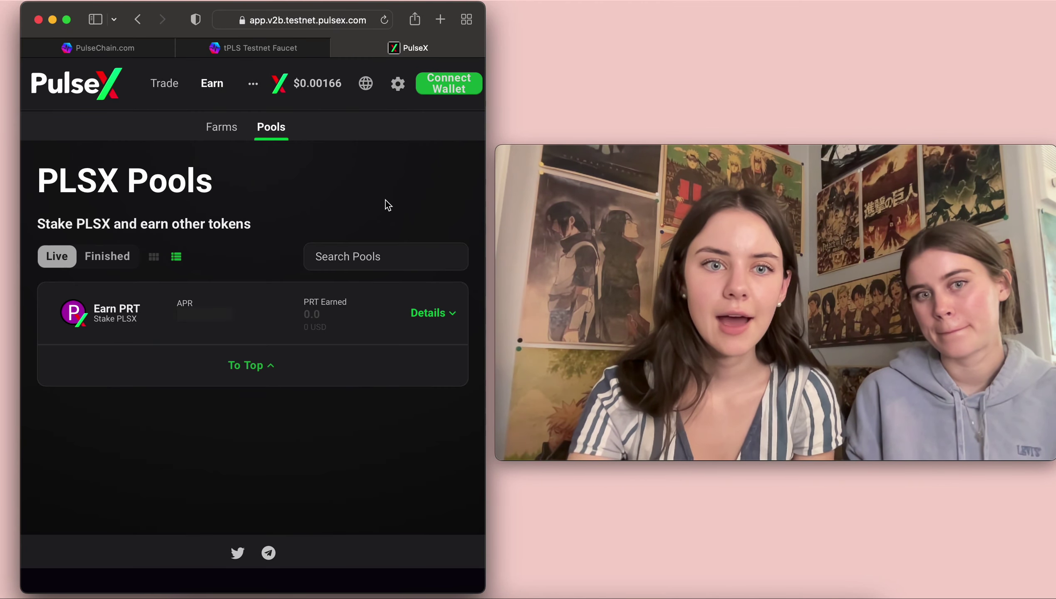